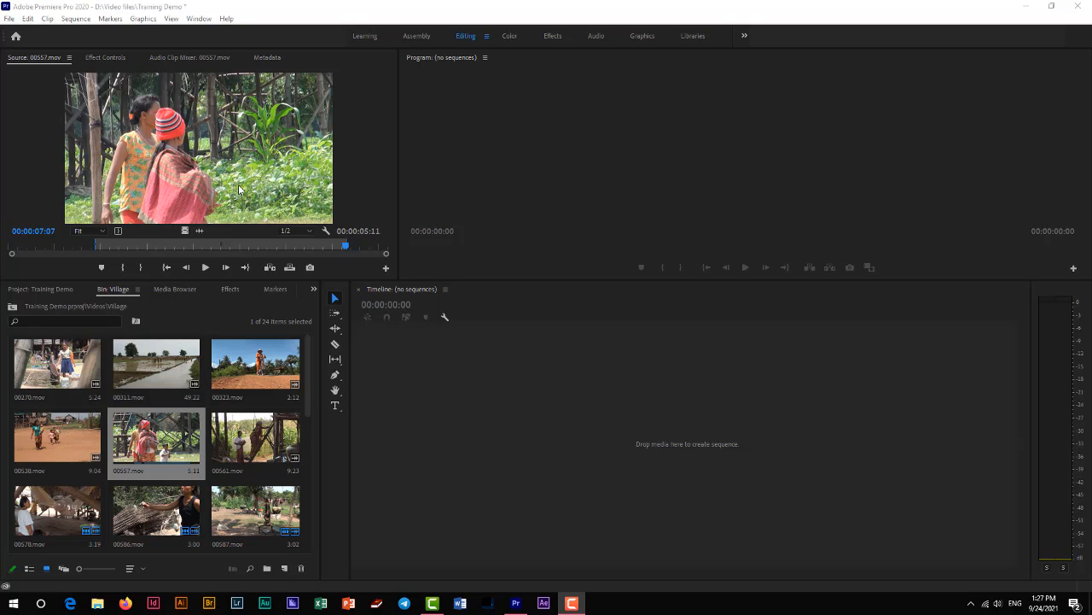
Create a sequence from the trimmed 00557.mov clip and position the playhead at 00:00:02:18
{"action": "left_click", "coordinate": [241, 180]}
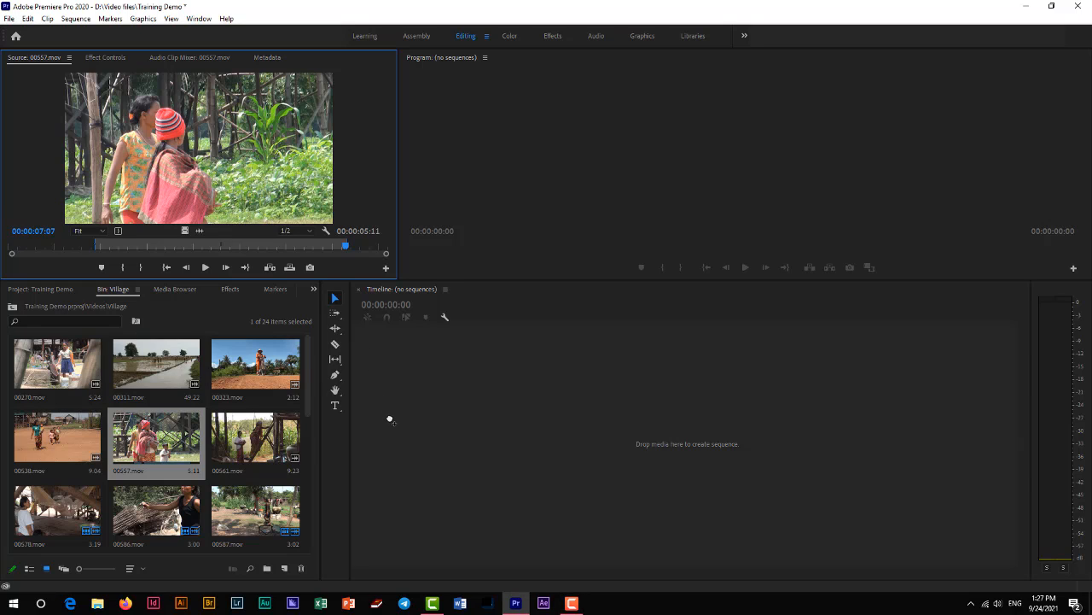
{"action": "left_click_drag", "start_coordinate": [391, 421], "coordinate": [390, 419]}
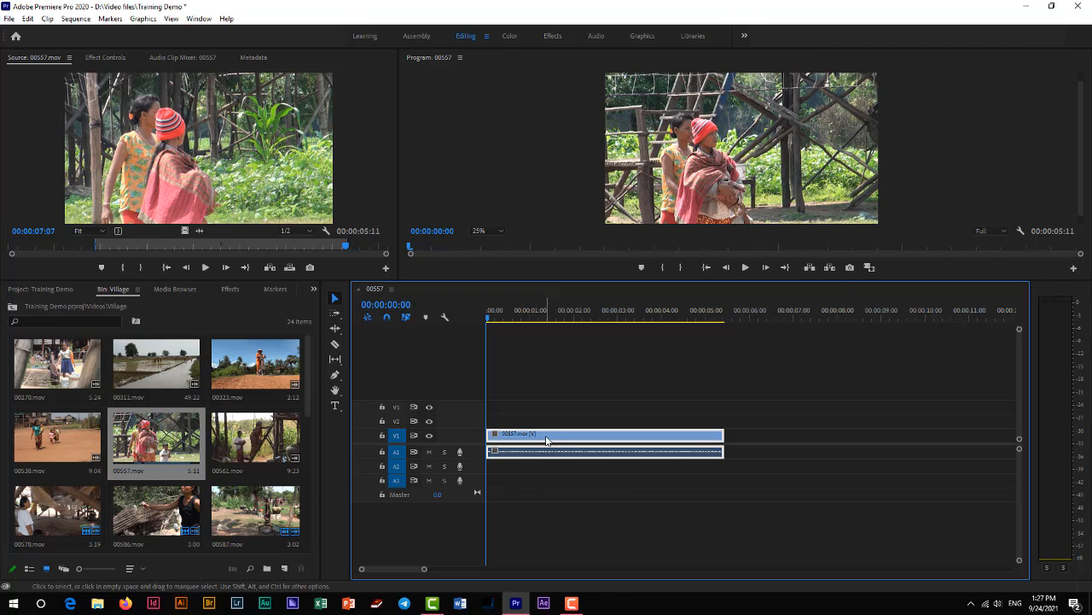
{"action": "left_click", "coordinate": [540, 318]}
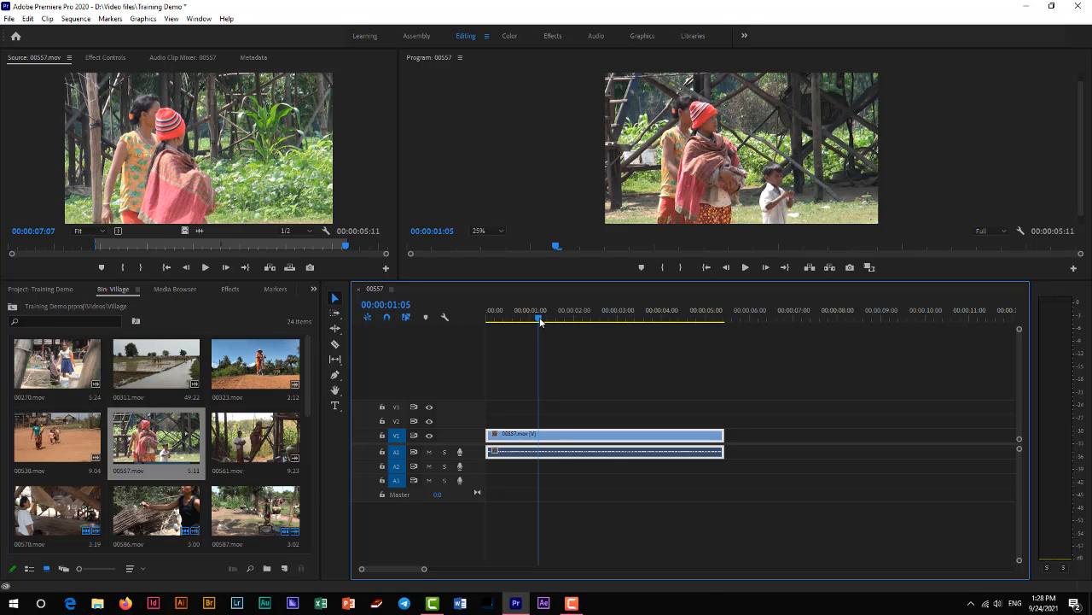
{"action": "left_click", "coordinate": [732, 318]}
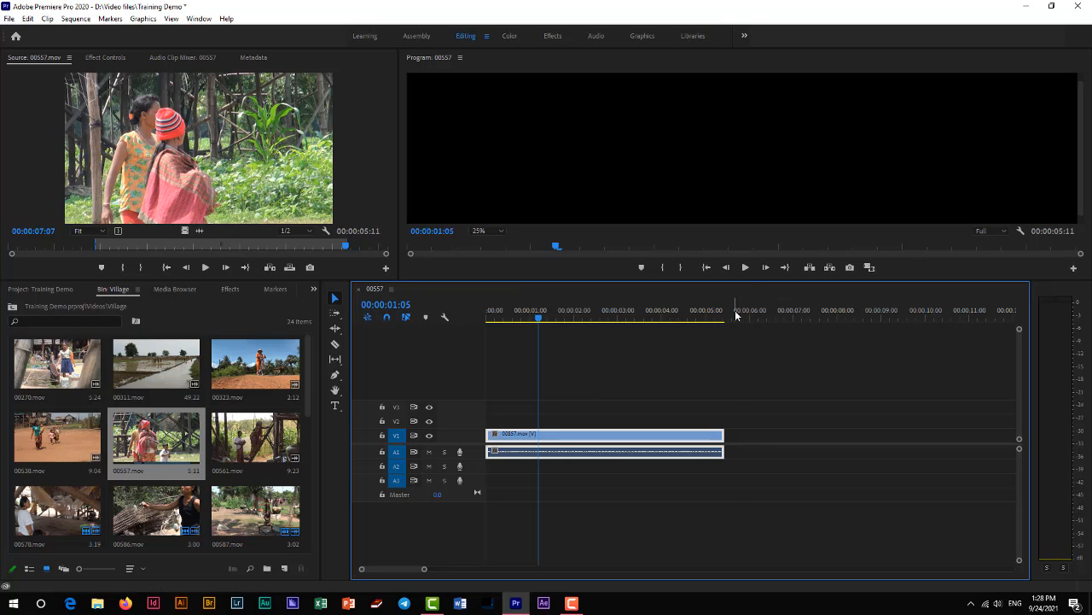
{"action": "left_click_drag", "start_coordinate": [732, 320], "coordinate": [726, 319]}
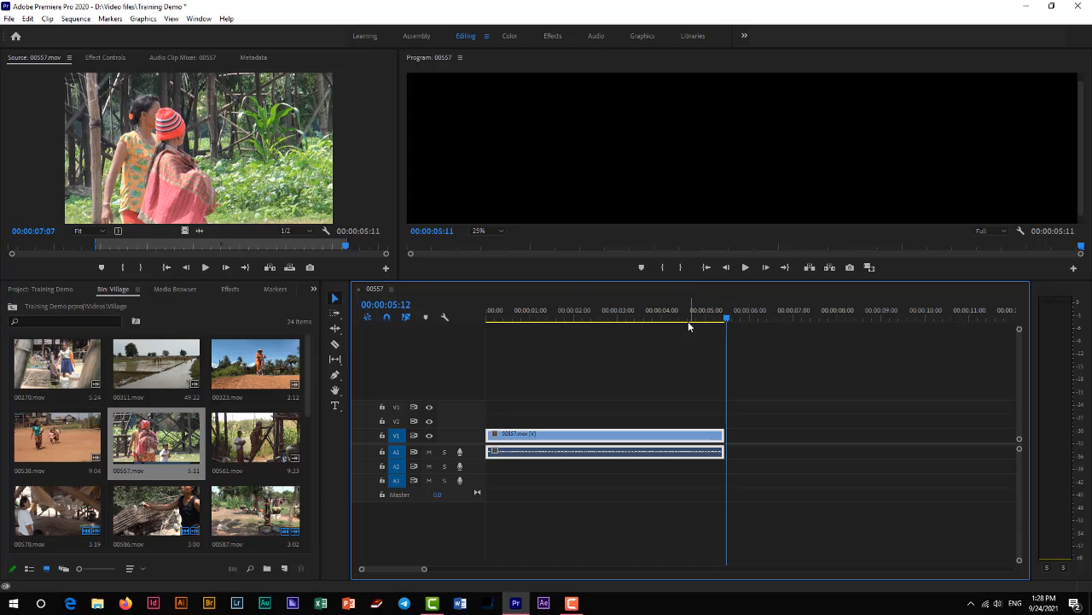
{"action": "left_click", "coordinate": [544, 316]}
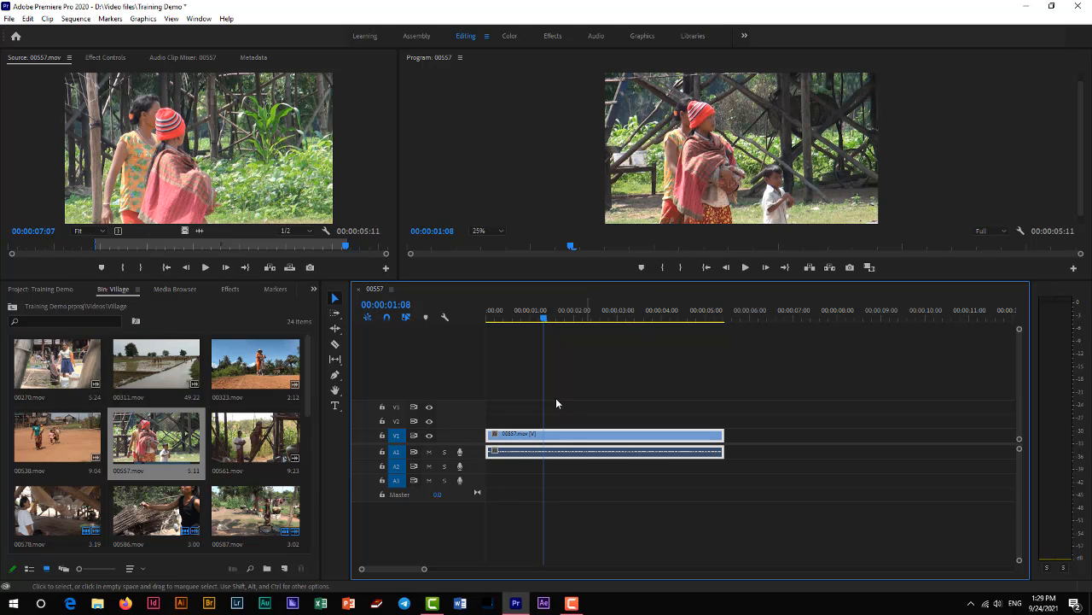
{"action": "left_click_drag", "start_coordinate": [545, 320], "coordinate": [607, 328]}
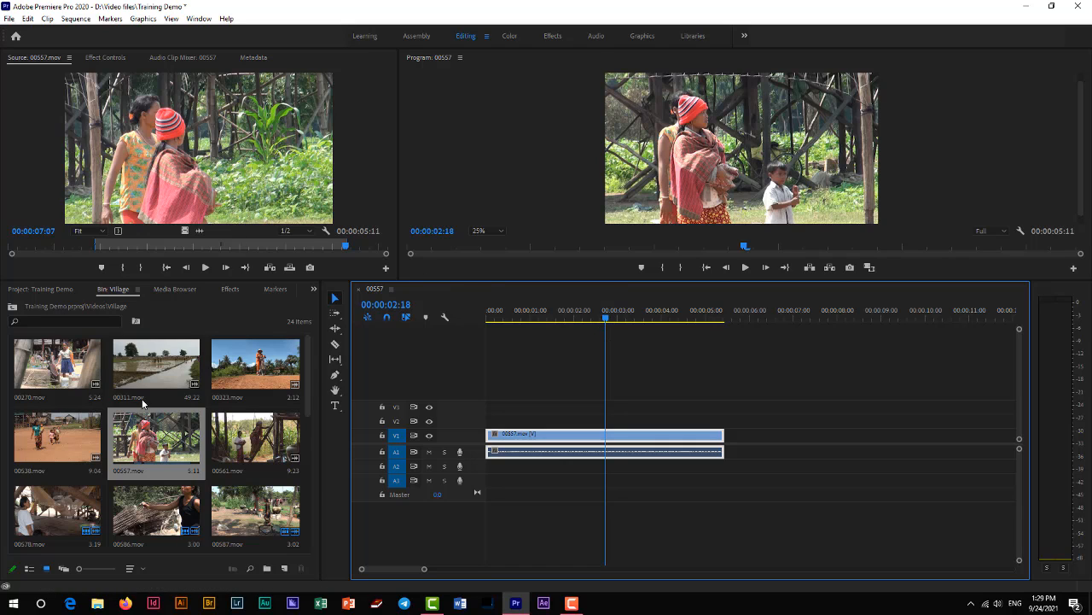
Load 00578.mov as the source clip and insert it at the playhead with its video on track V3
{"action": "double_click", "coordinate": [68, 510]}
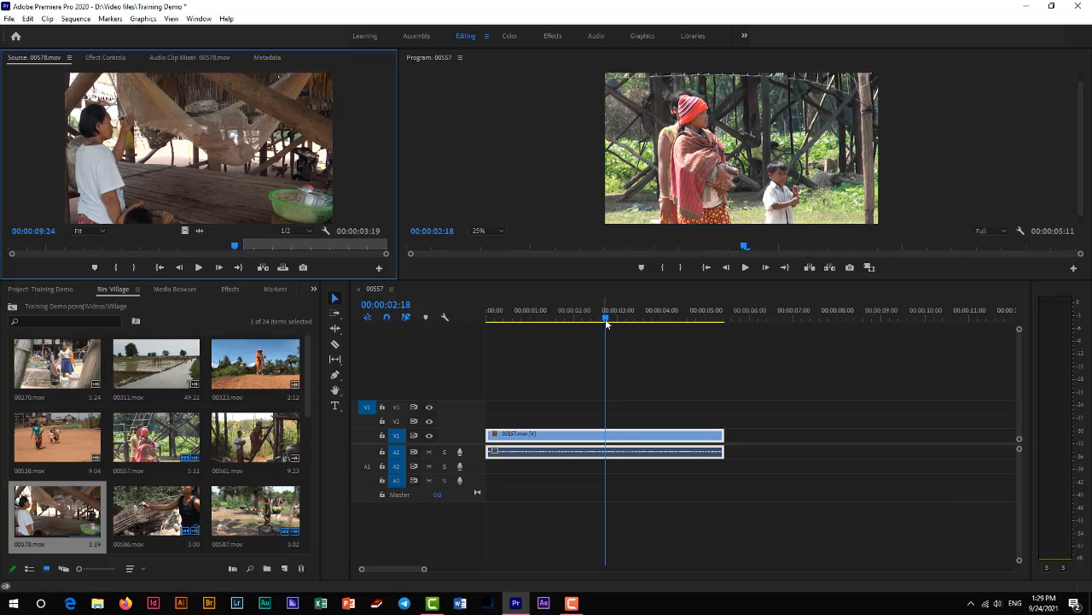
{"action": "left_click", "coordinate": [262, 268]}
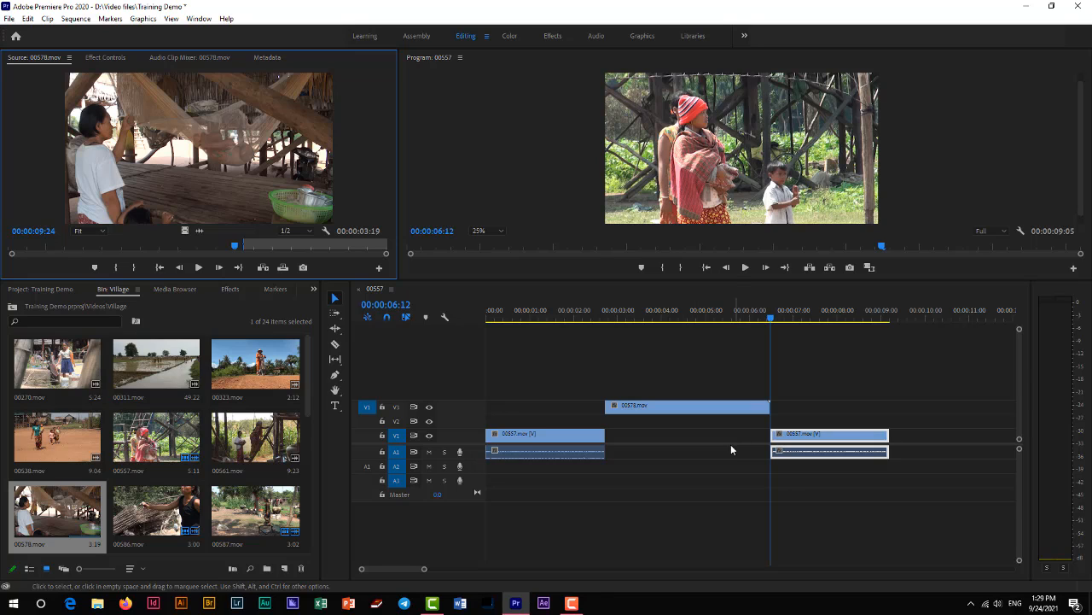
{"action": "key", "text": "ctrl+z"}
{"action": "left_click", "coordinate": [668, 410]}
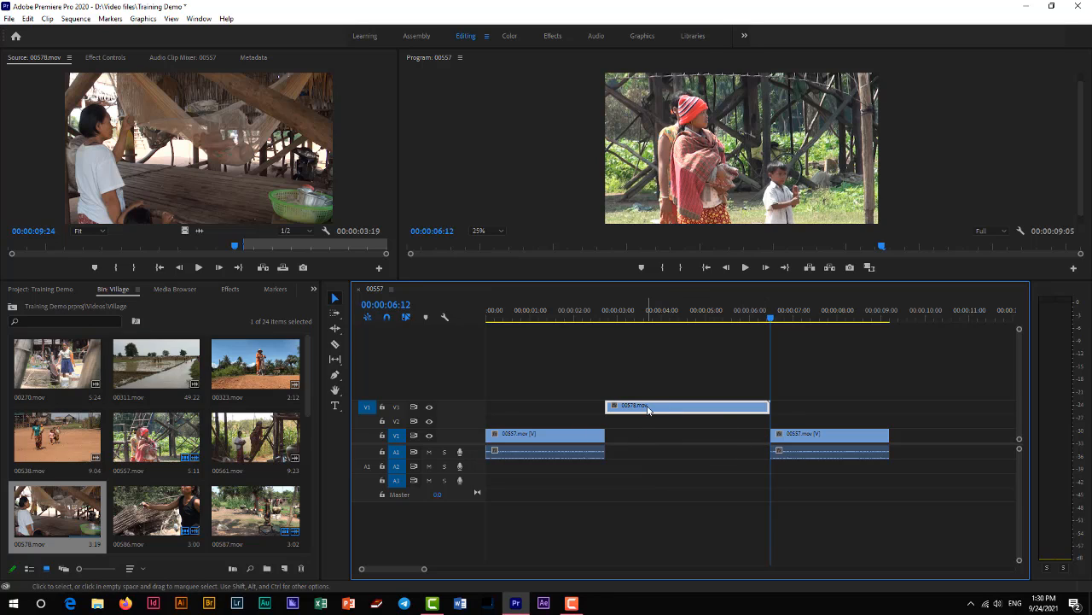
Replace the V3 insert with an insert of 00578.mov's video on track V1 at 00:00:02:18
{"action": "left_click", "coordinate": [366, 435]}
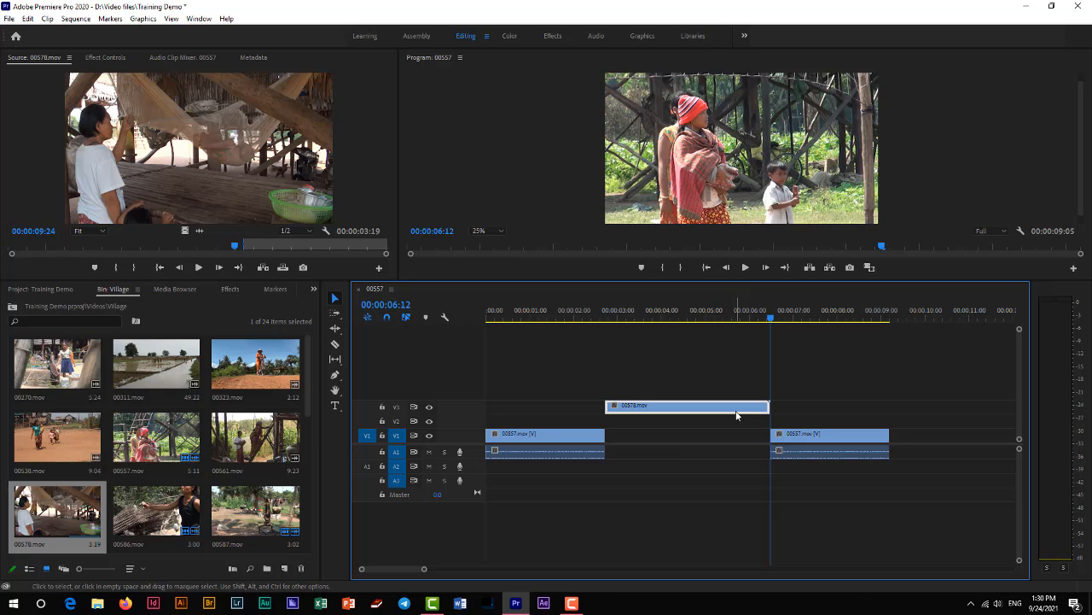
{"action": "key", "text": "ctrl+z"}
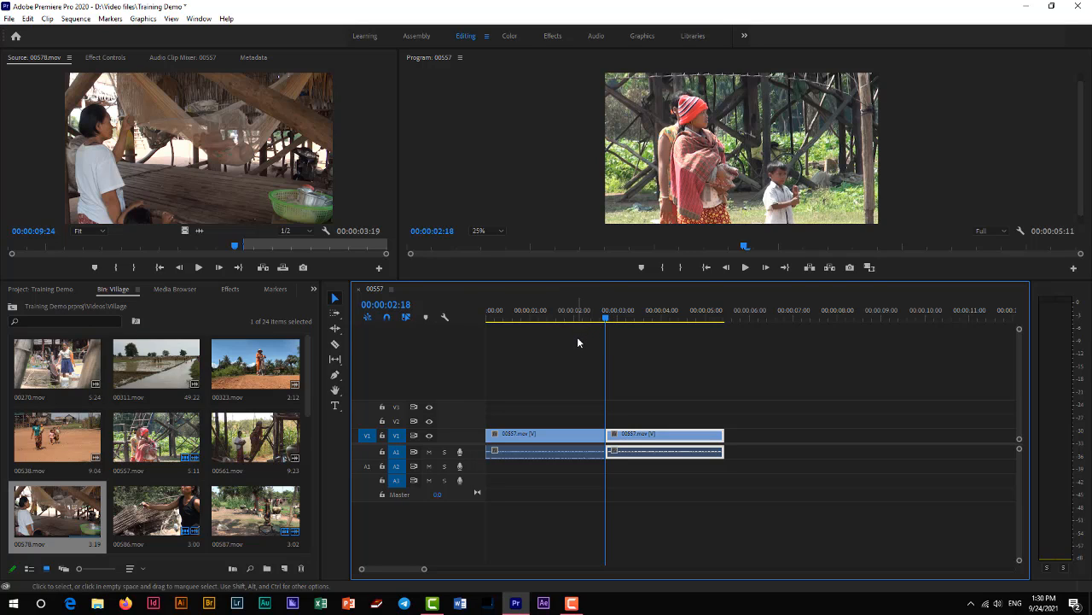
{"action": "key", "text": "comma"}
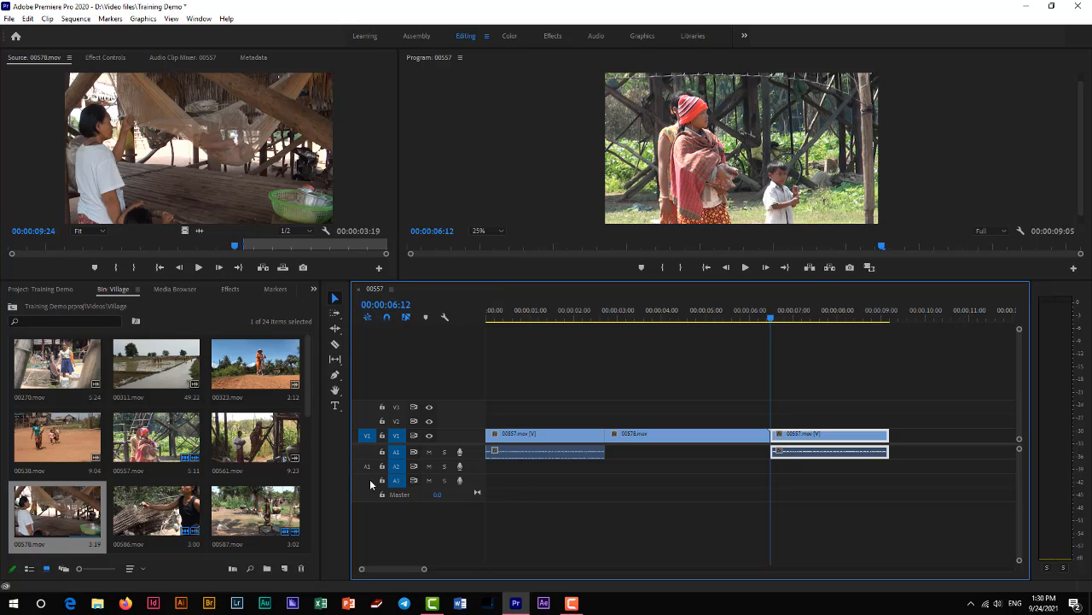
Undo the V1 insert of 00578.mov and restore the uncut 00557.mov clip in the sequence
{"action": "left_click", "coordinate": [588, 317]}
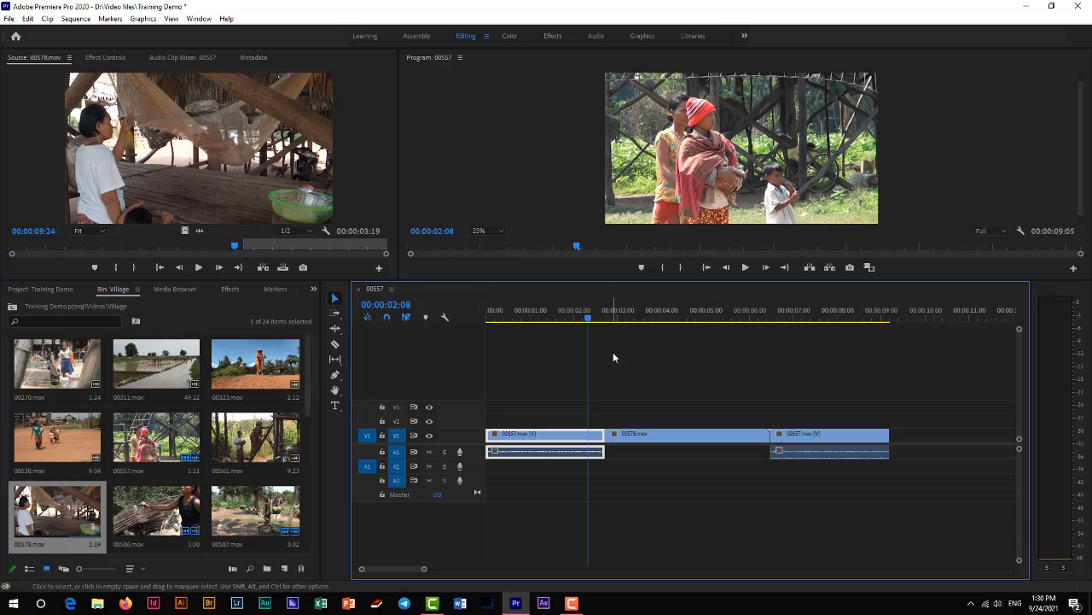
{"action": "left_click", "coordinate": [608, 314]}
{"action": "key", "text": "shift+Delete"}
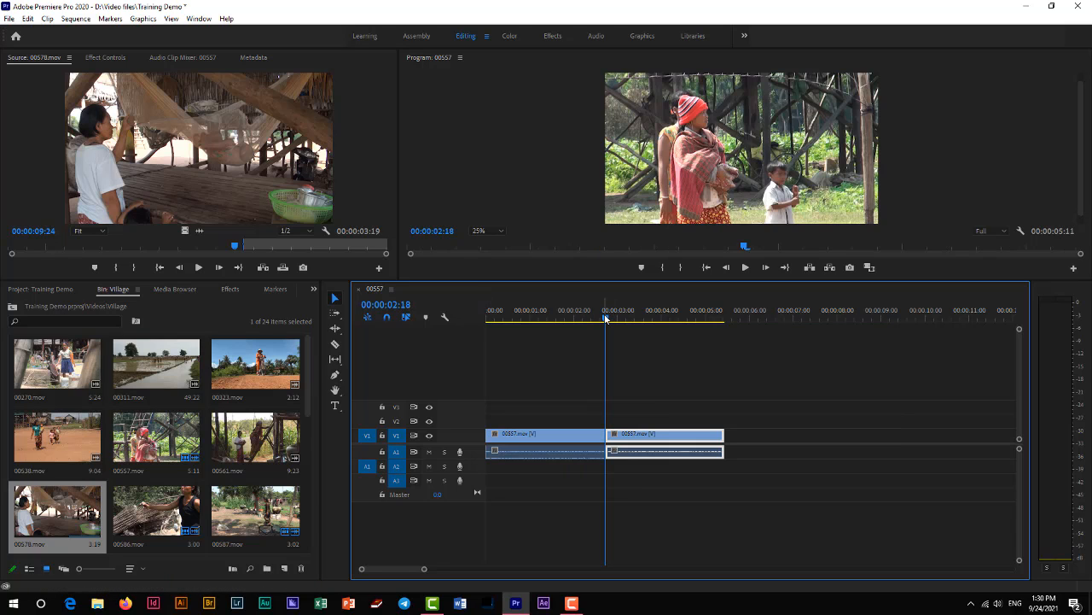
{"action": "key", "text": "ctrl+z"}
{"action": "key", "text": "ctrl+z"}
{"action": "key", "text": "ctrl+z"}
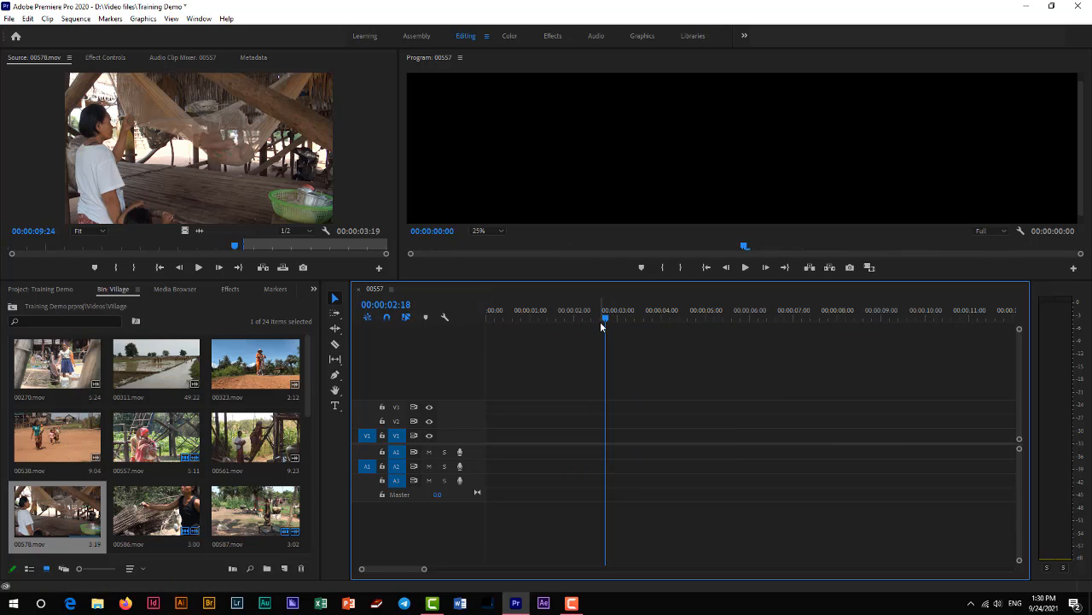
{"action": "key", "text": "ctrl+shift+z"}
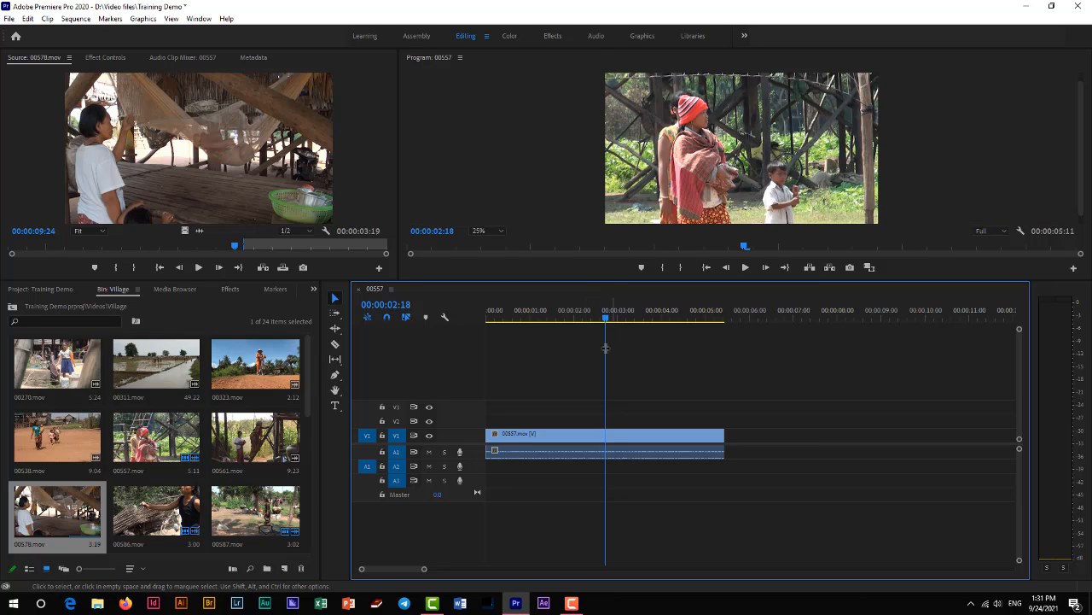
Route the source audio to track A3, insert 00578.mov at 00:00:02:18 on V1 and A3, and undo that insert
{"action": "left_click", "coordinate": [366, 482]}
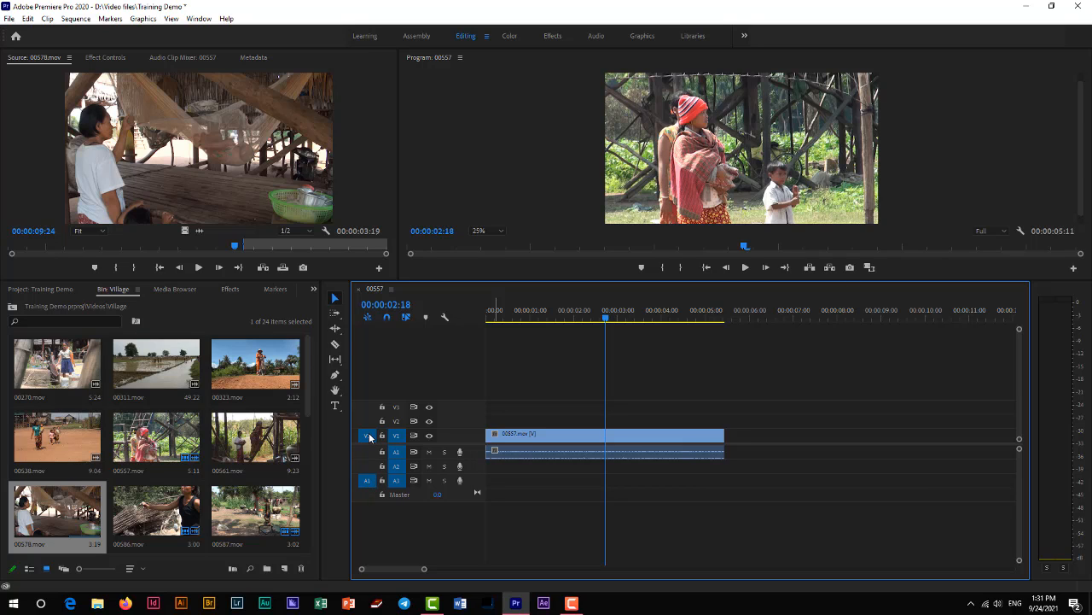
{"action": "key", "text": "comma"}
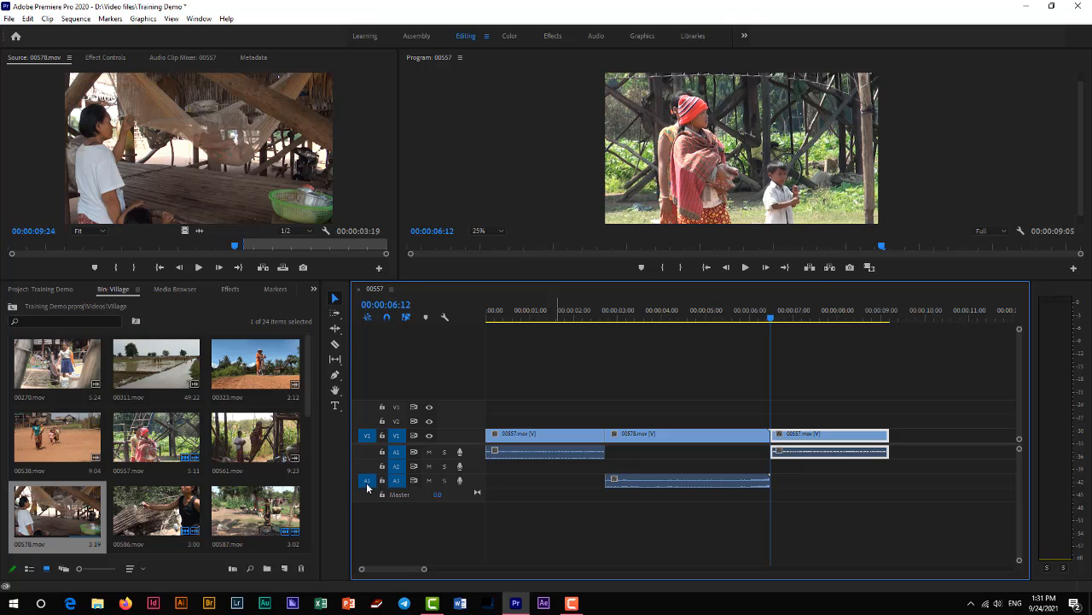
{"action": "left_click", "coordinate": [687, 483]}
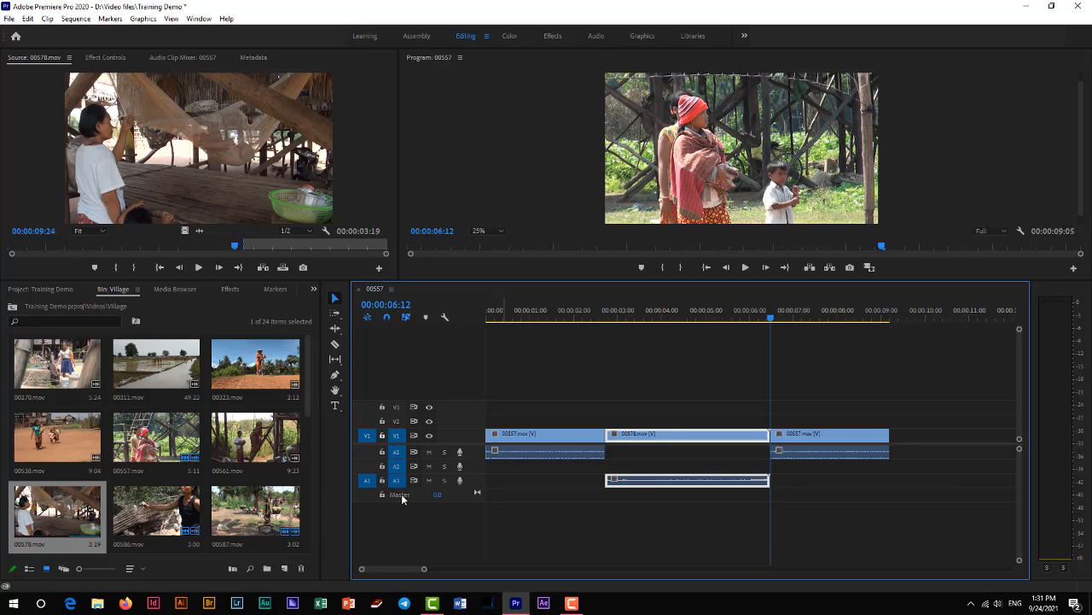
{"action": "left_click", "coordinate": [588, 318]}
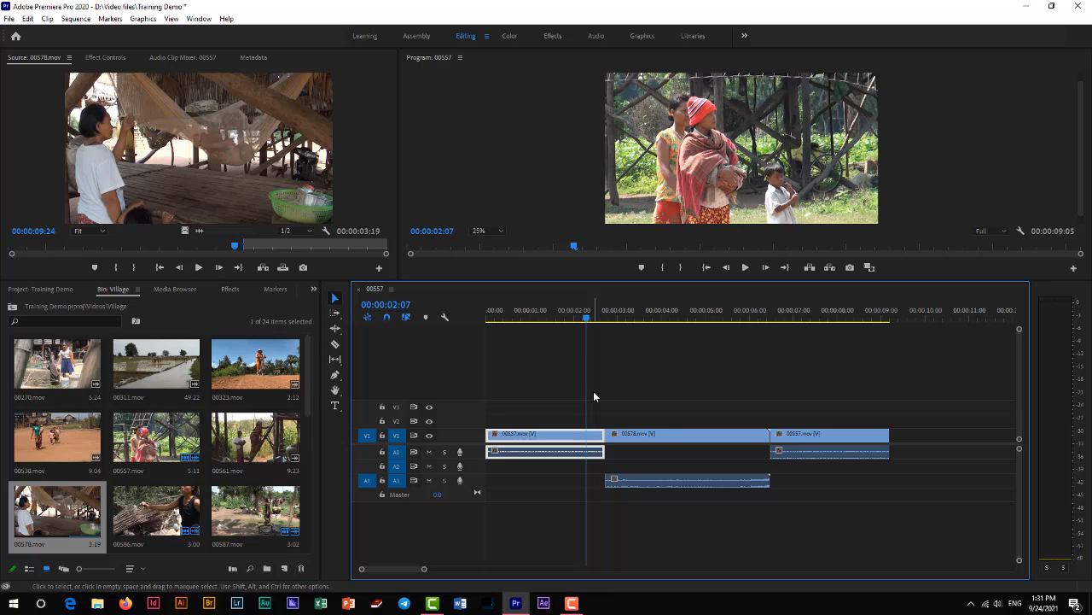
{"action": "key", "text": "ctrl+z"}
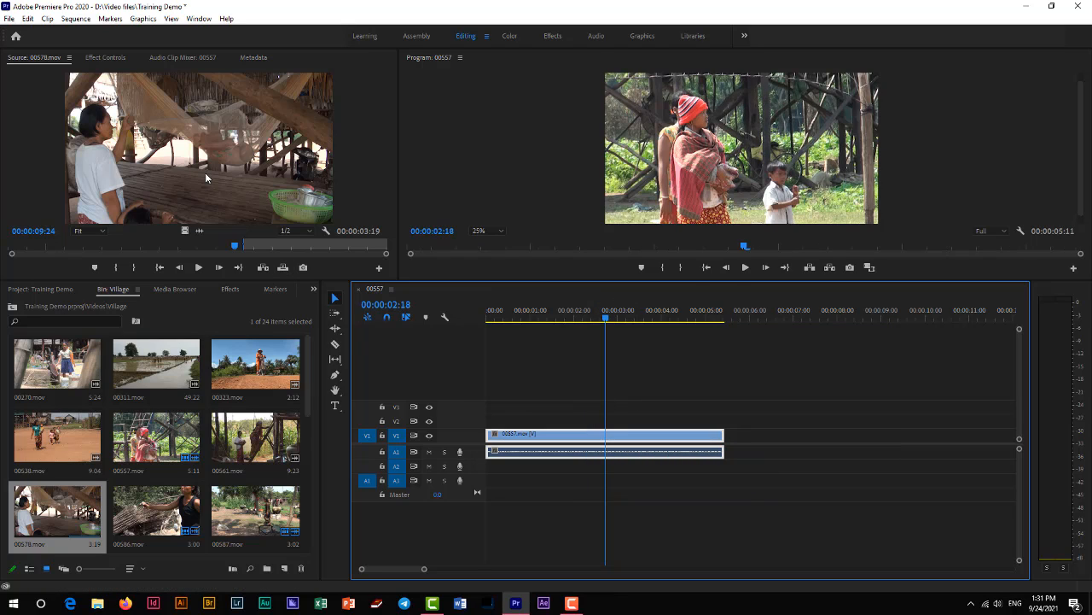
Overwrite the sequence at 00:00:02:18 with 00578.mov on tracks V1 and A3, and undo the overwrite
{"action": "left_click", "coordinate": [284, 268]}
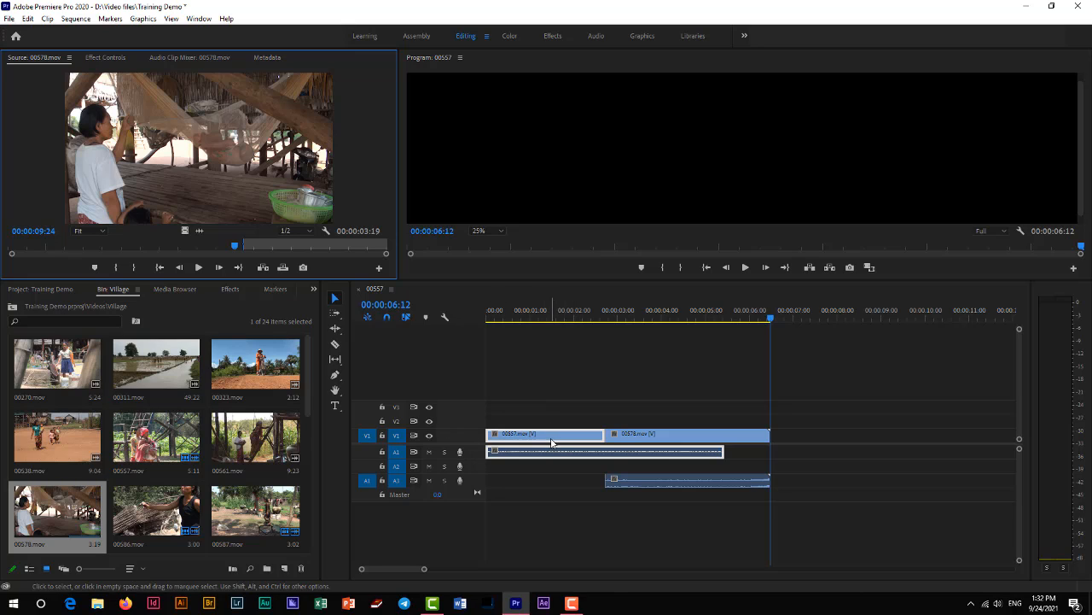
{"action": "left_click", "coordinate": [619, 437]}
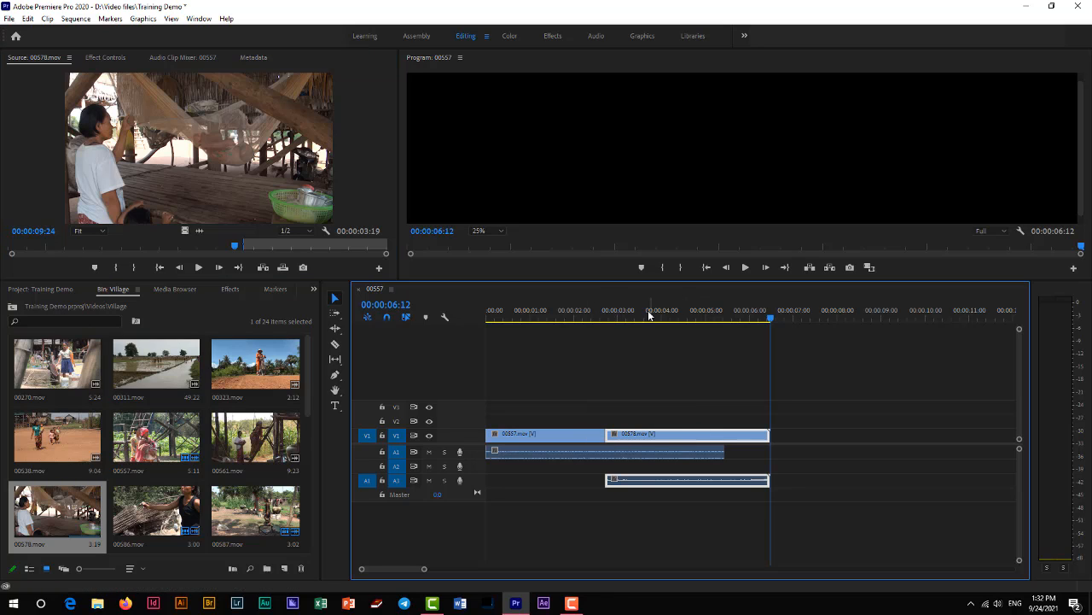
{"action": "key", "text": "ctrl+z"}
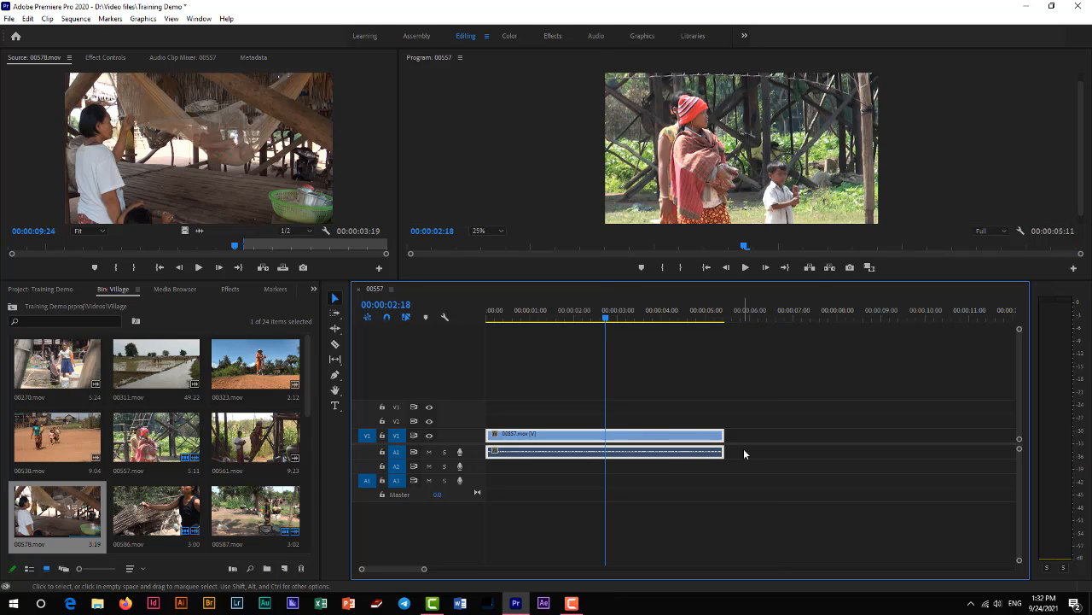
Route the source video to track V2 and overwrite 00578.mov onto V2 and A3 at 00:00:02:18
{"action": "left_click", "coordinate": [369, 424]}
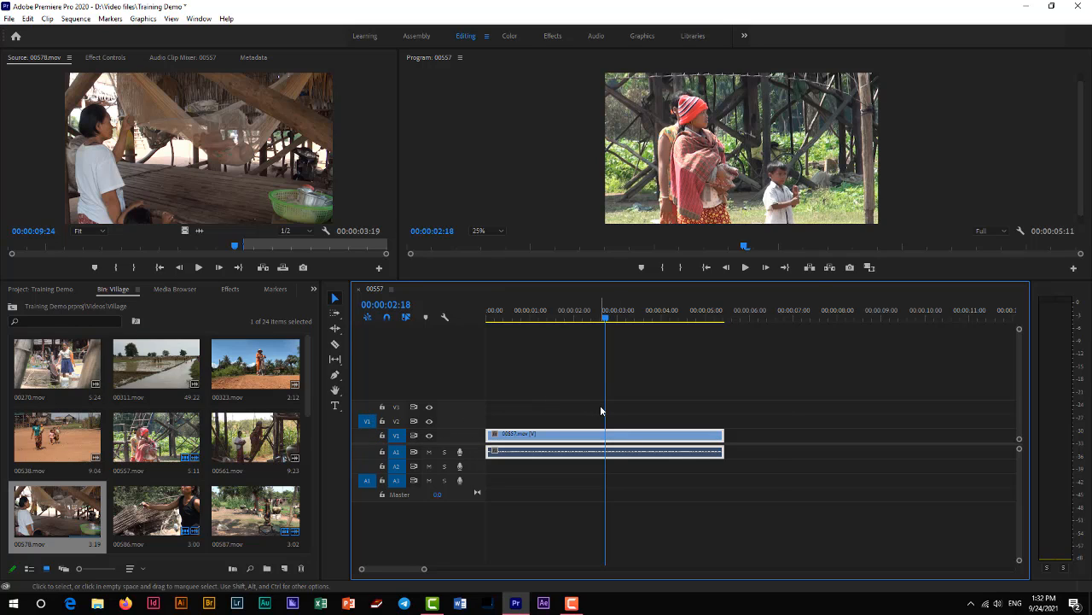
{"action": "key", "text": "period"}
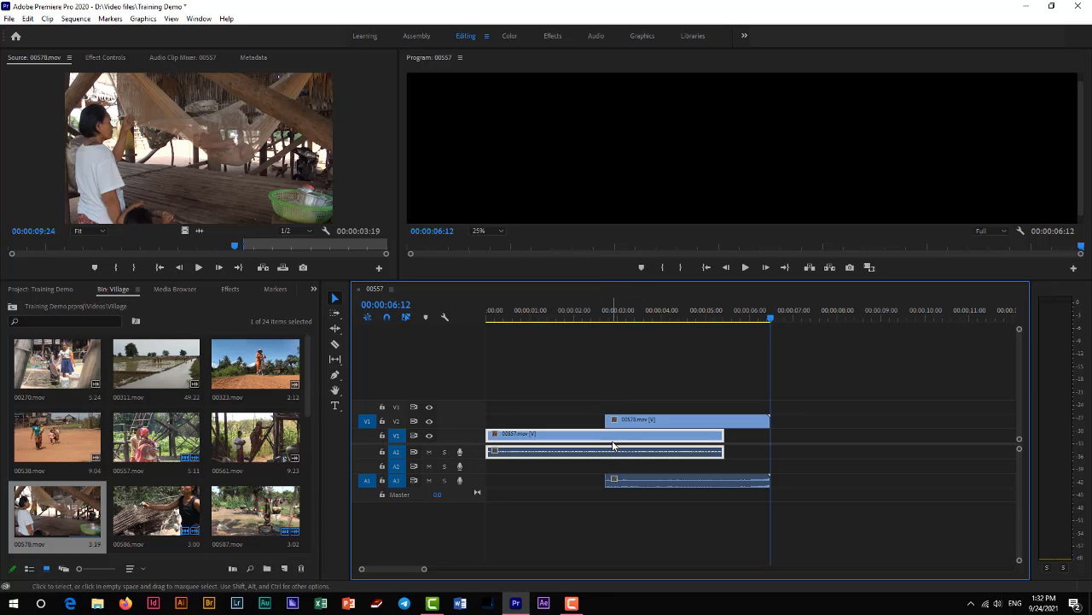
Play back and scrub through the section where 00578.mov on V2 overlaps 00557.mov on V1
{"action": "left_click", "coordinate": [598, 309]}
{"action": "key", "text": "space"}
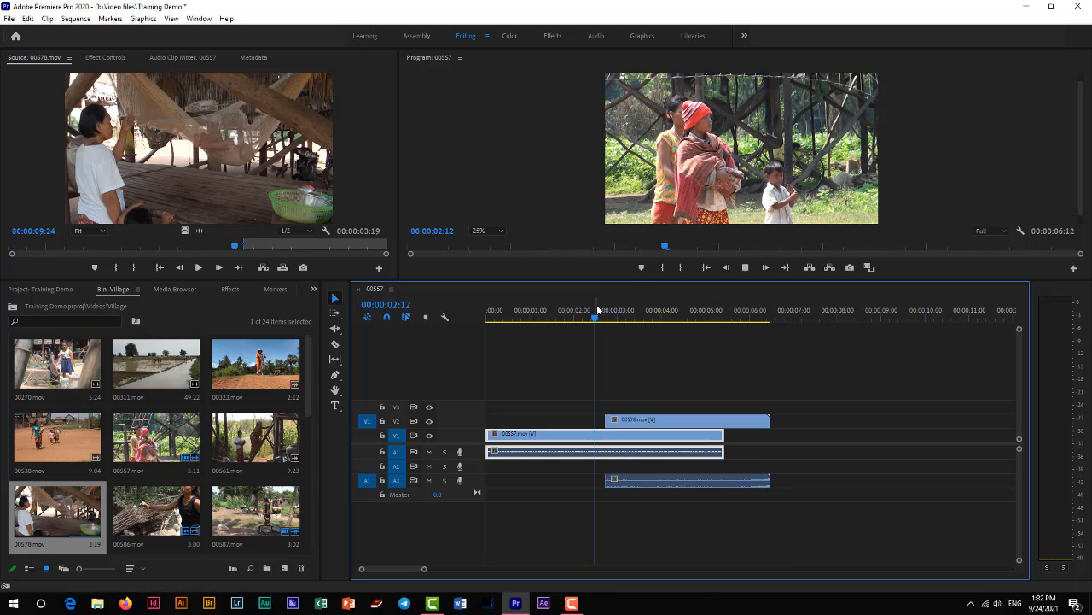
{"action": "key", "text": "space"}
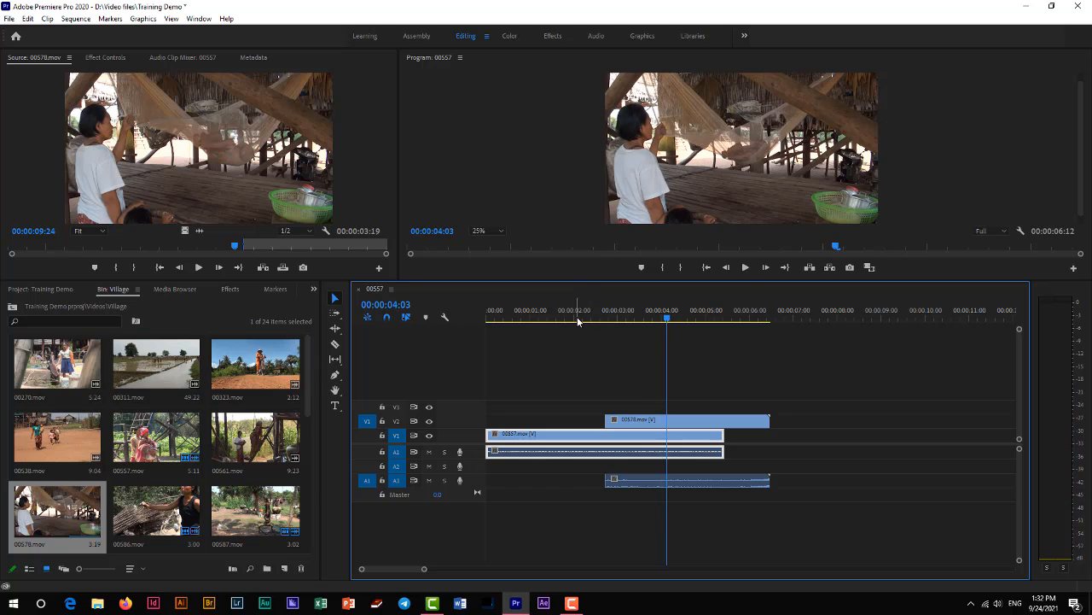
{"action": "left_click", "coordinate": [578, 320]}
{"action": "key", "text": "space"}
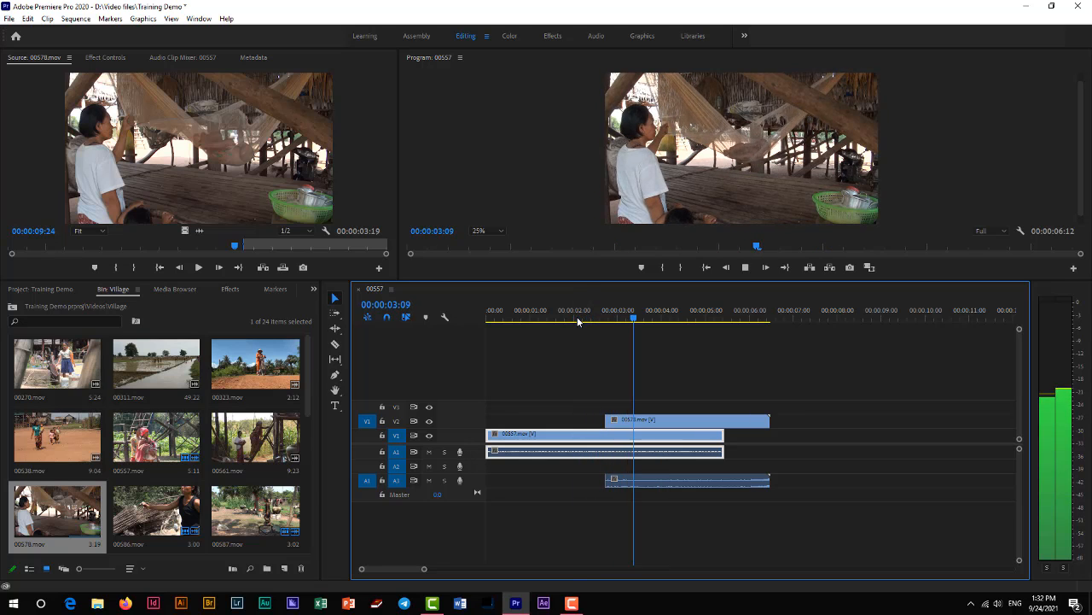
{"action": "key", "text": "space"}
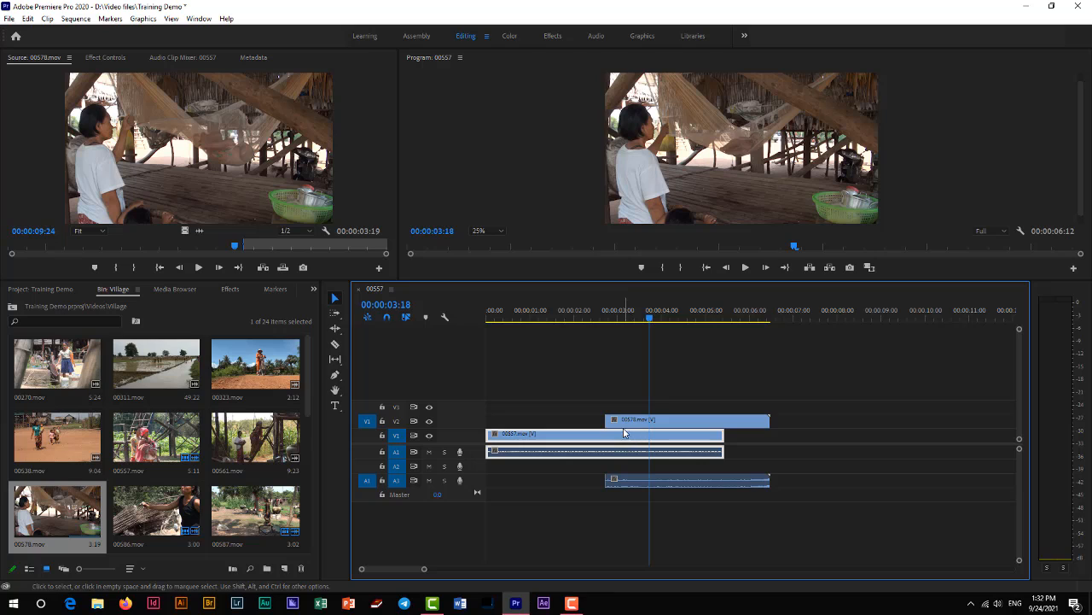
{"action": "key", "text": "shift+Right"}
{"action": "key", "text": "shift+Right"}
{"action": "key", "text": "shift+Right"}
{"action": "key", "text": "shift+Right"}
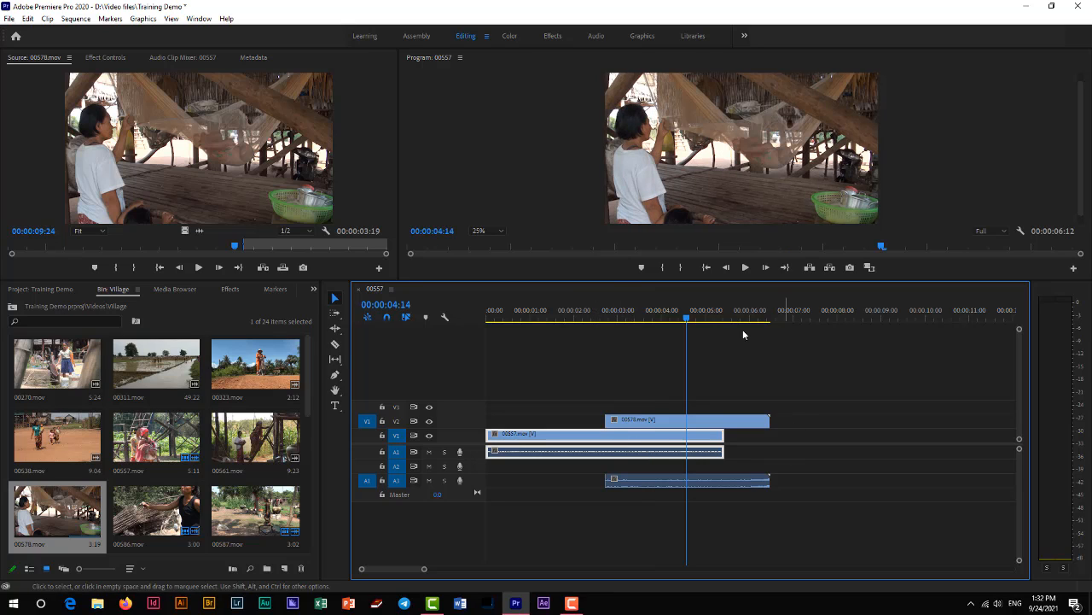
{"action": "left_click", "coordinate": [771, 314]}
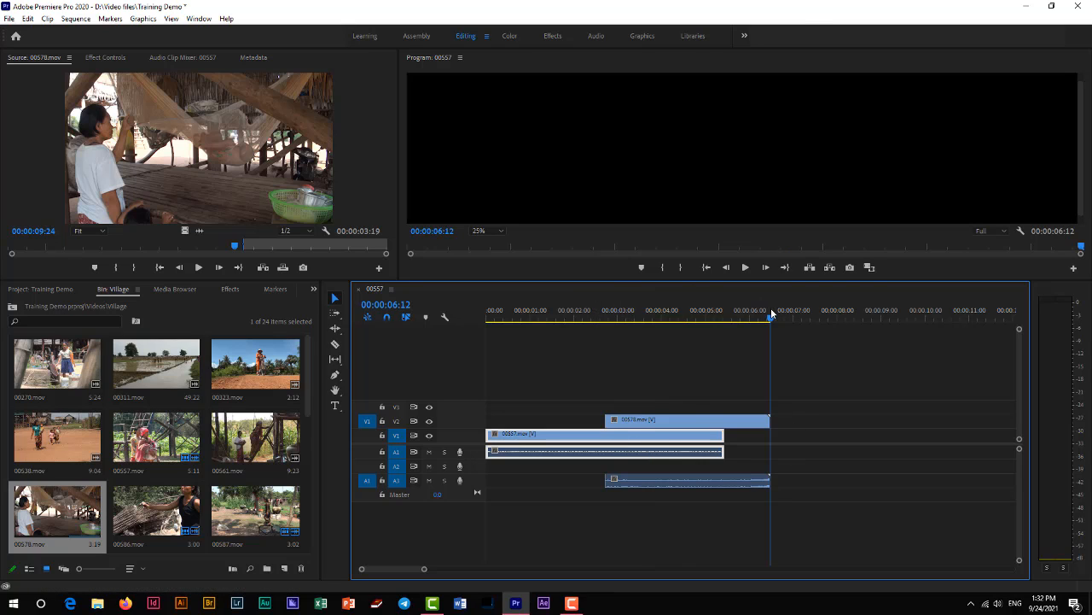
{"action": "left_click", "coordinate": [637, 312]}
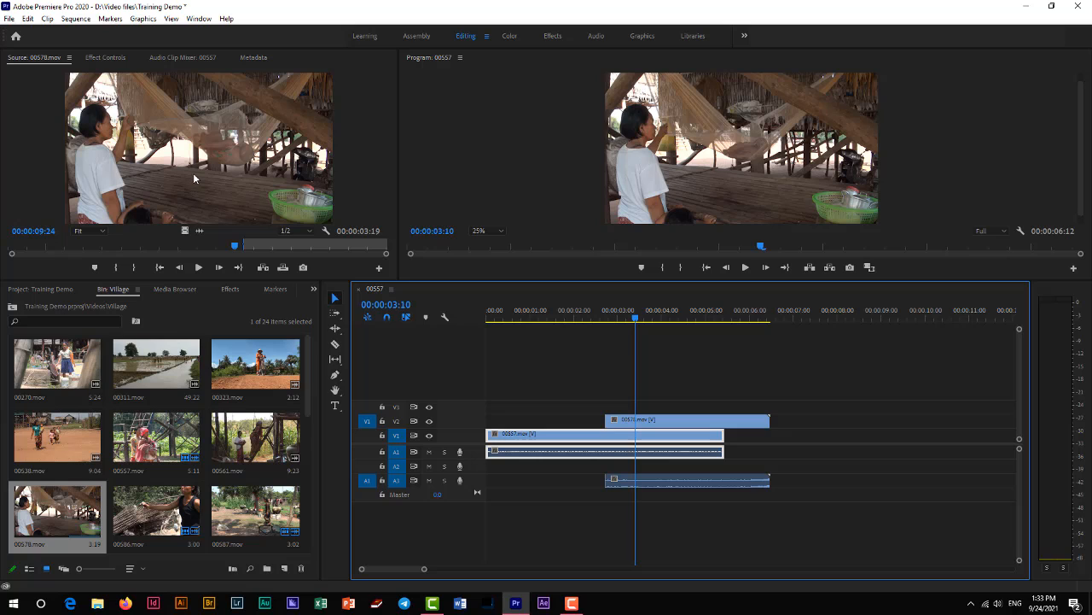
Place another copy of 00578.mov on track V2 at about 00:00:04:10 and move the playhead to 00:00:08:06
{"action": "left_click_drag", "start_coordinate": [193, 172], "coordinate": [687, 429]}
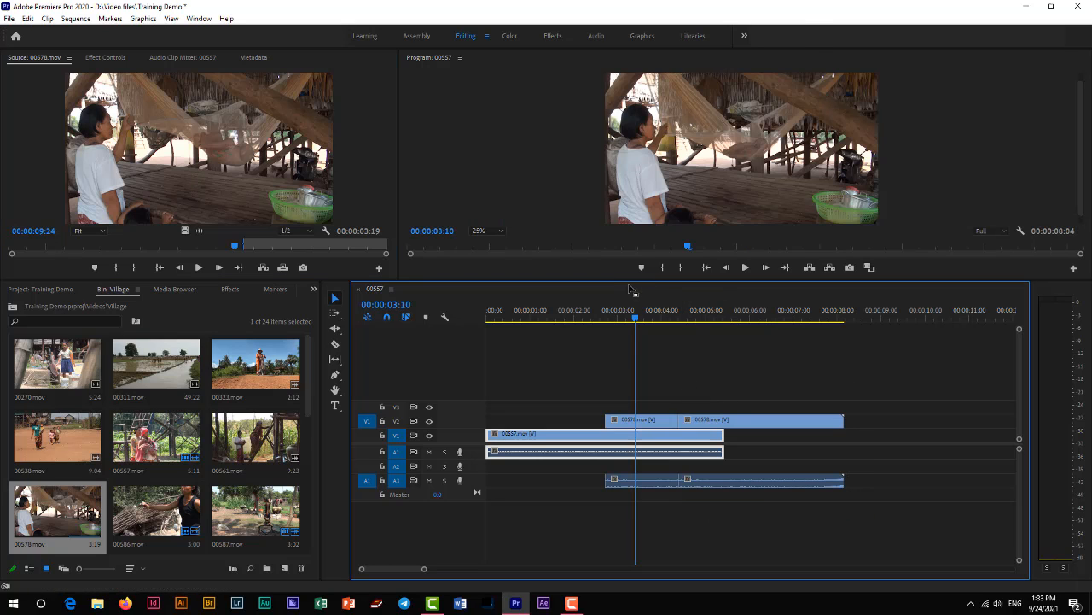
{"action": "left_click", "coordinate": [738, 311]}
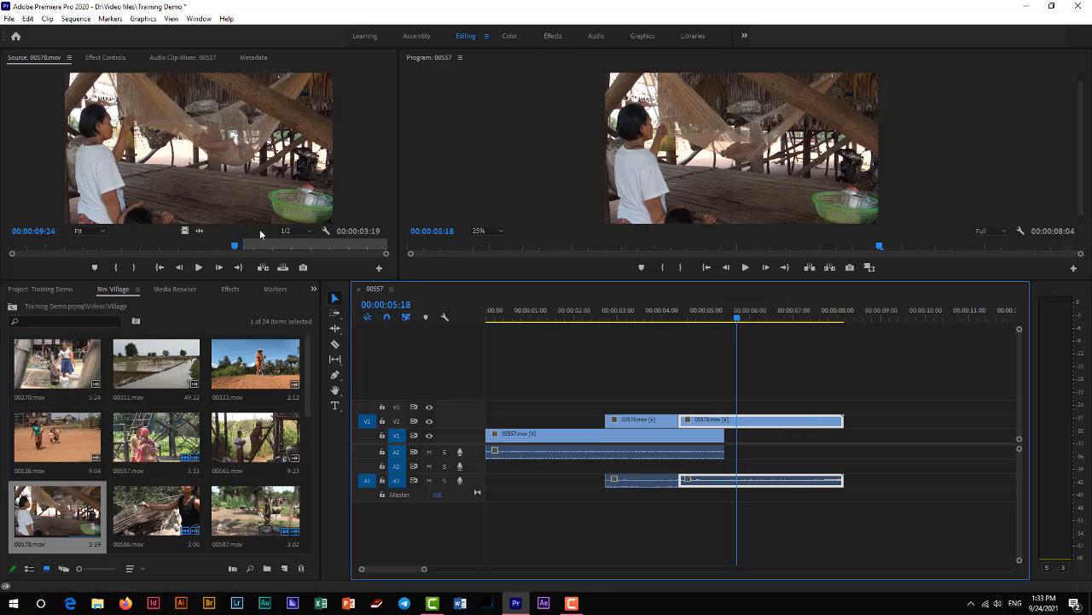
{"action": "left_click", "coordinate": [849, 315]}
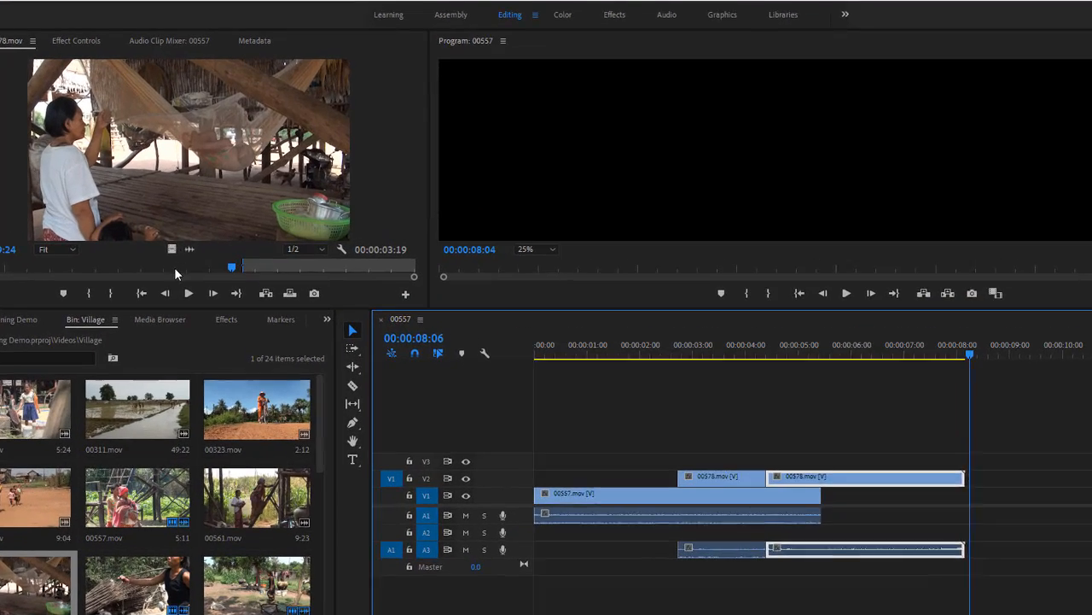
Try placing only the video of 00578.mov on V1 at 00:00:08:06, and its audio alone, and undo both placements
{"action": "left_click", "coordinate": [184, 231]}
{"action": "left_click_drag", "start_coordinate": [169, 253], "coordinate": [990, 508]}
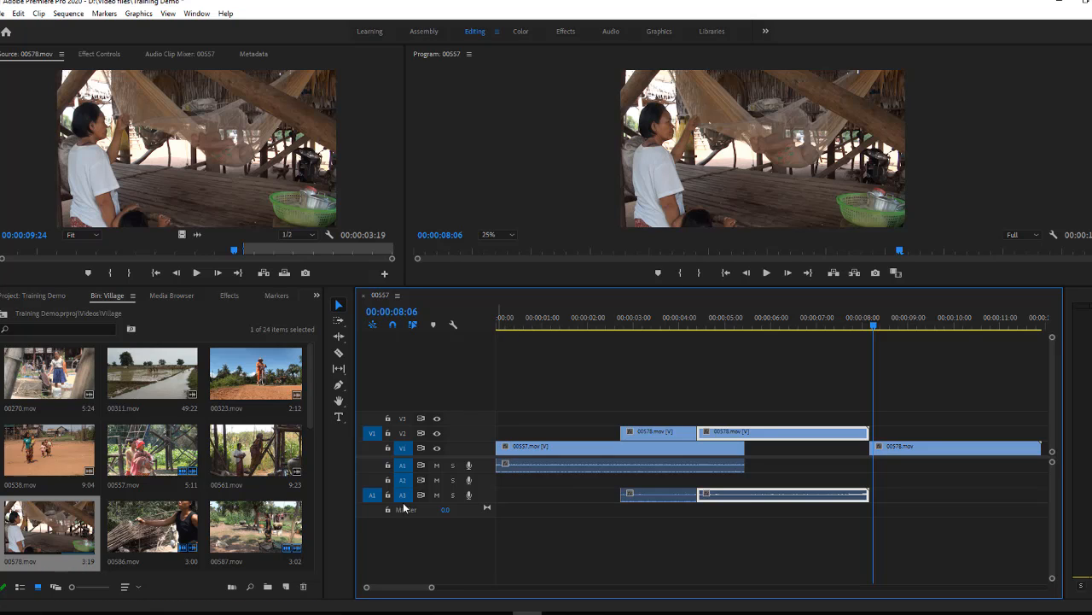
{"action": "mouse_move", "coordinate": [527, 612]}
{"action": "left_click_drag", "start_coordinate": [198, 234], "coordinate": [872, 469]}
{"action": "key", "text": "ctrl+z"}
Move the playhead back into the first part of the 00557.mov clip, to 00:00:02:10
{"action": "left_click_drag", "start_coordinate": [609, 321], "coordinate": [508, 349]}
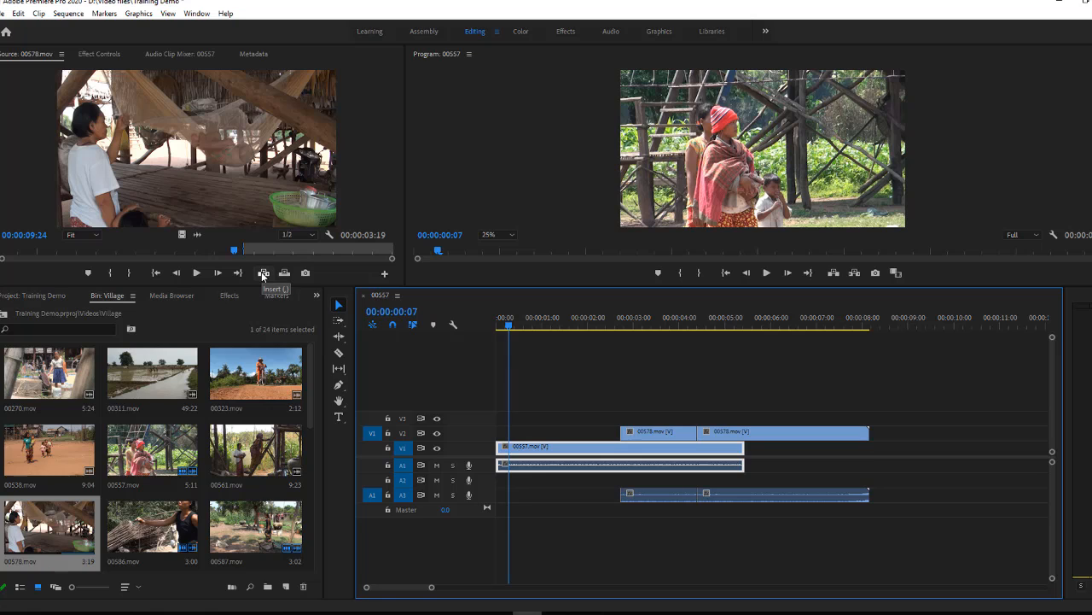
{"action": "left_click", "coordinate": [608, 322]}
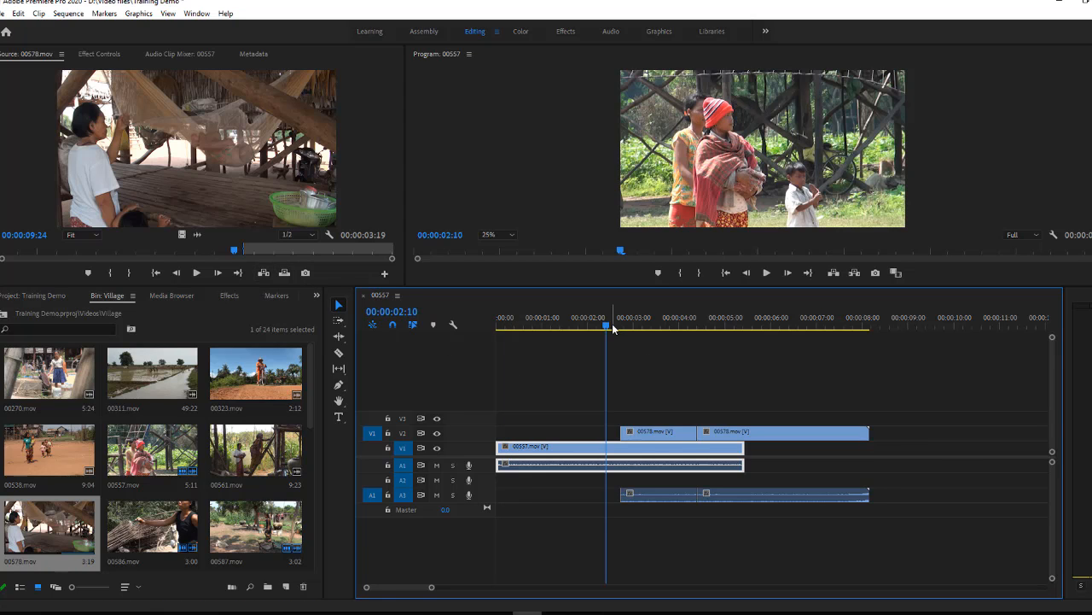